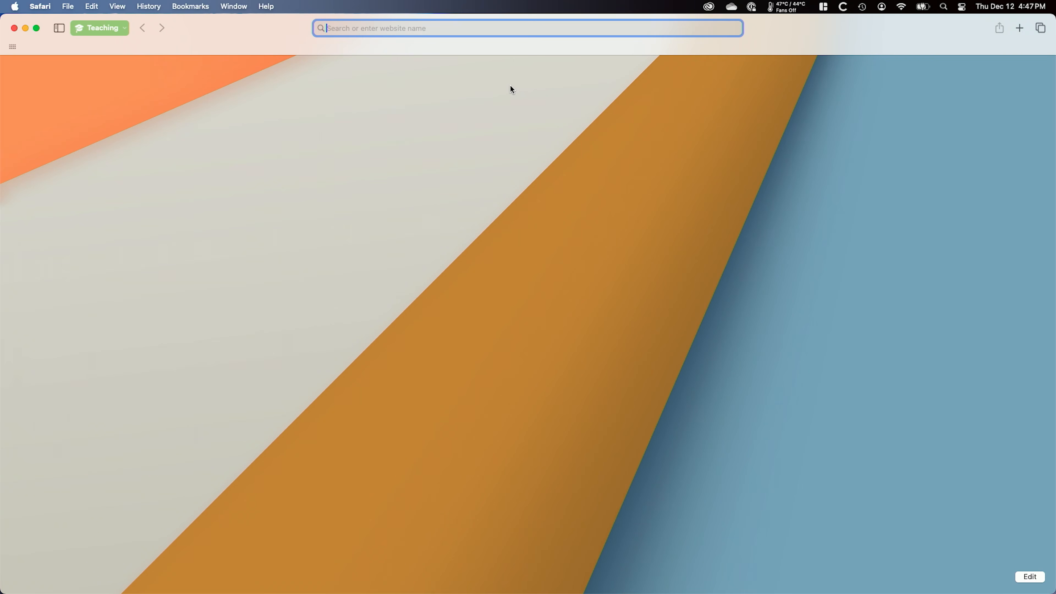
Step: Open the NAS login page at 192.168.1.8 in the browser
type("192")
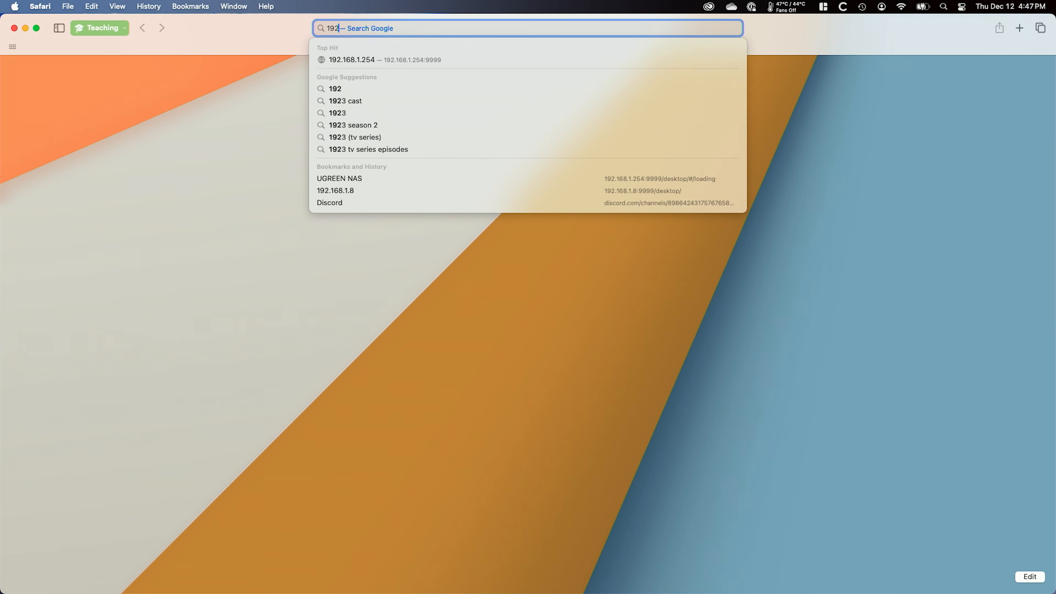
type(".168.1.254")
key("BackSpace")
key("BackSpace")
key("BackSpace")
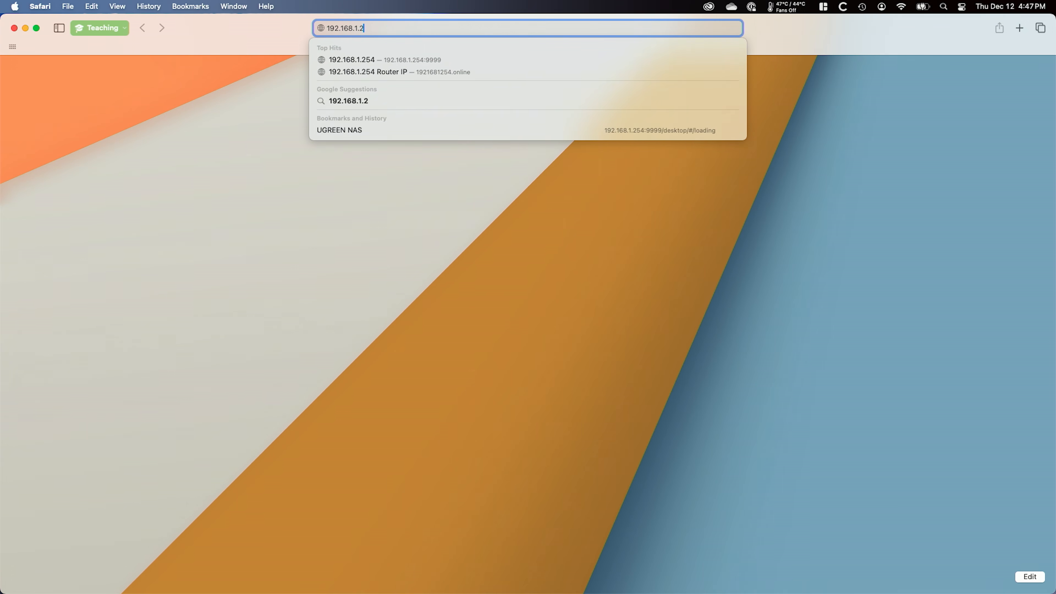
type("8")
key("Return")
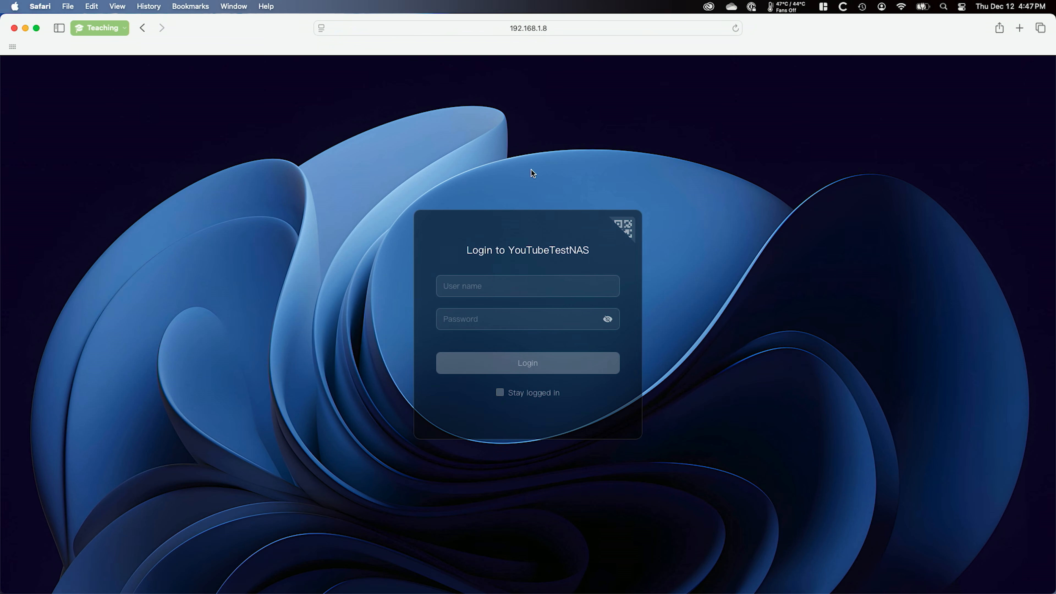
Step: Log in to YouTubeTestNAS with the account user name and password
type("fore•••")
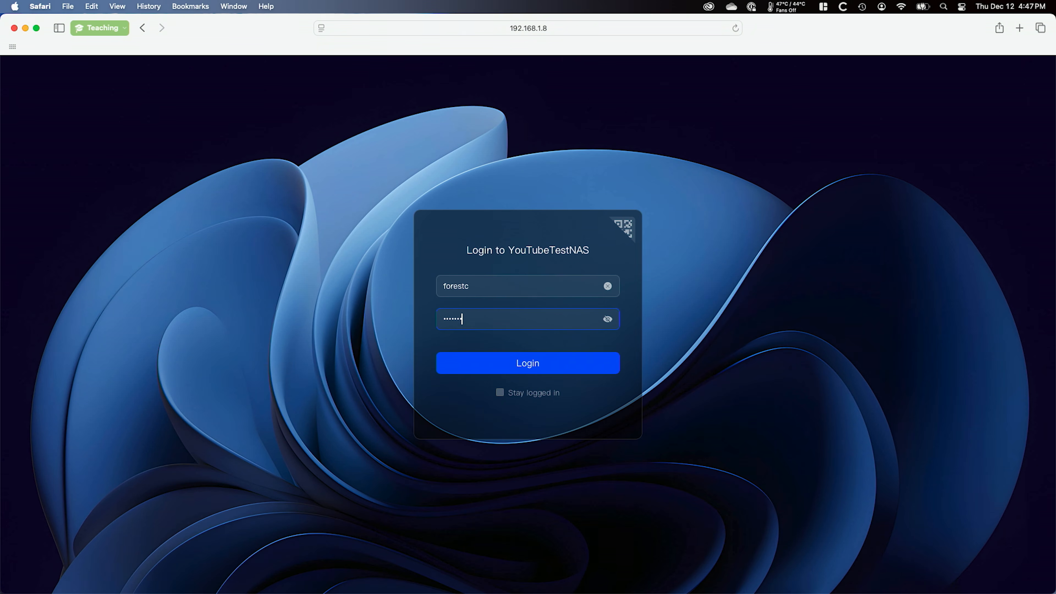
key("Return")
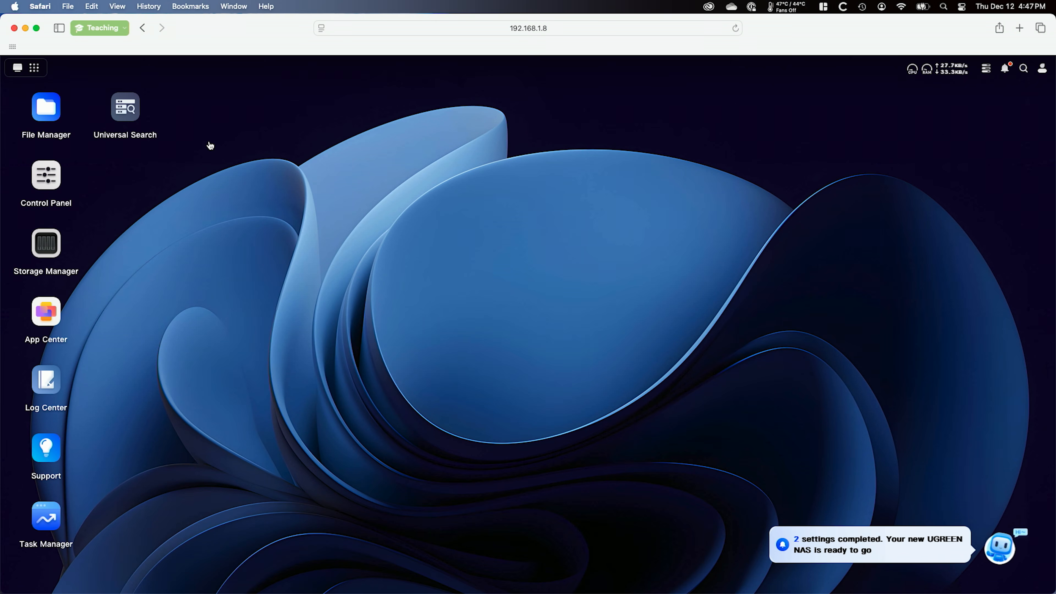
Step: Create a shared folder named Lightroom Images on Volume 1 in the NAS File Manager and accept its default permissions
left_click(48, 113)
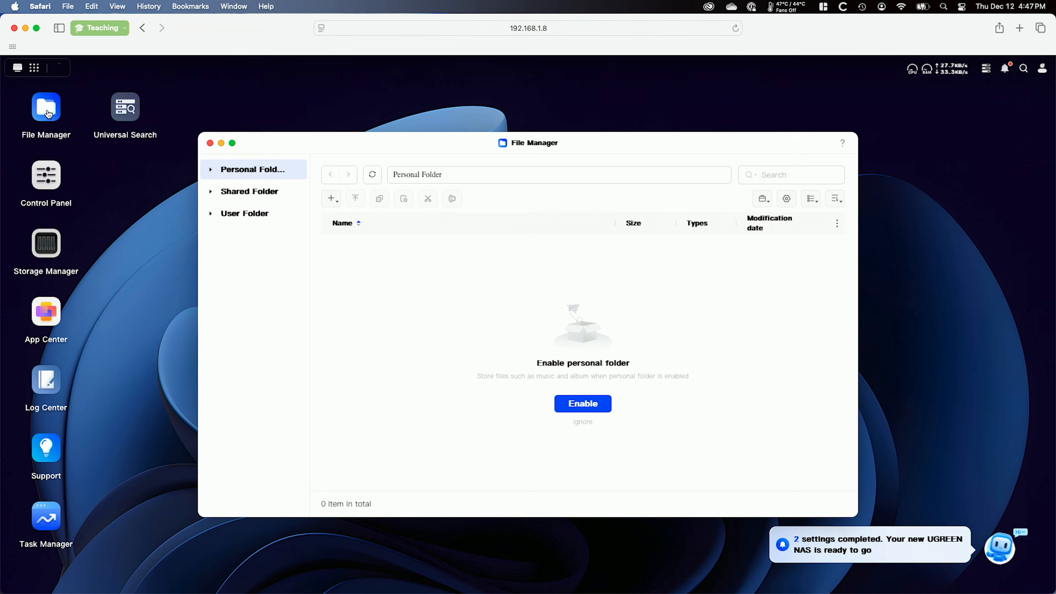
left_click(259, 195)
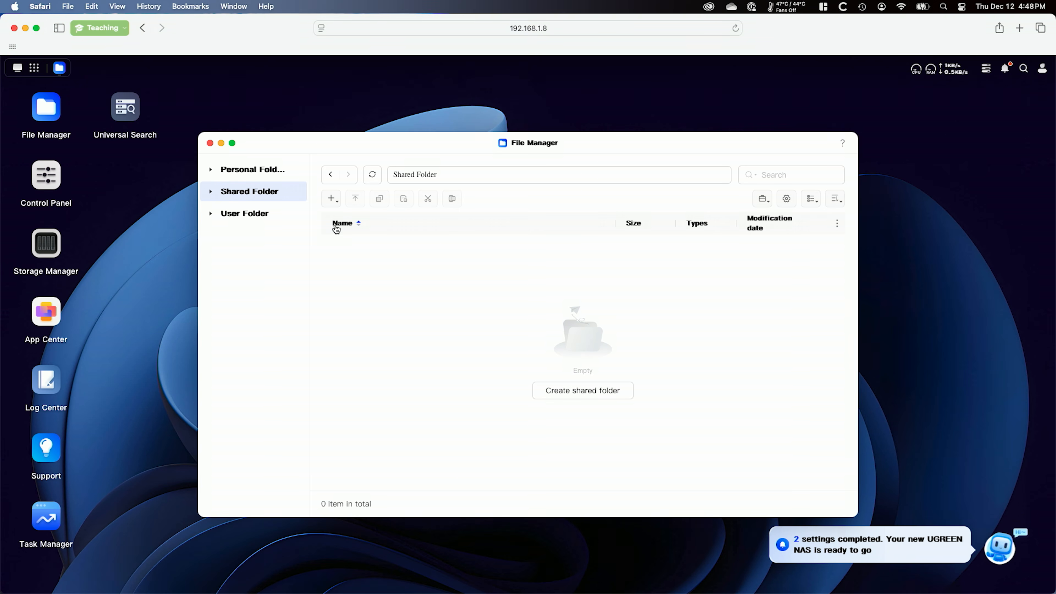
left_click(337, 199)
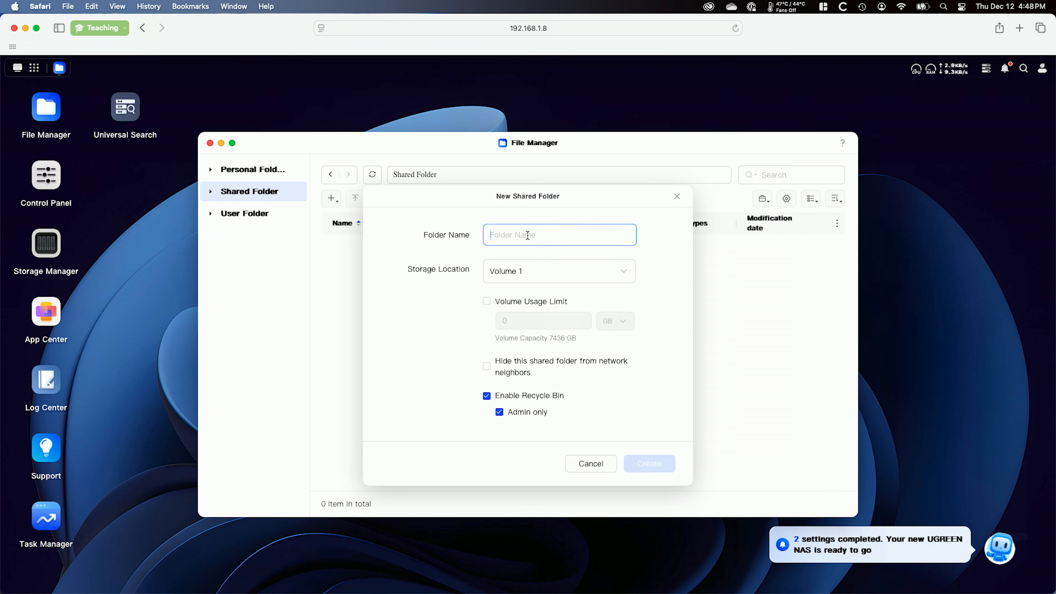
type("Lightroo")
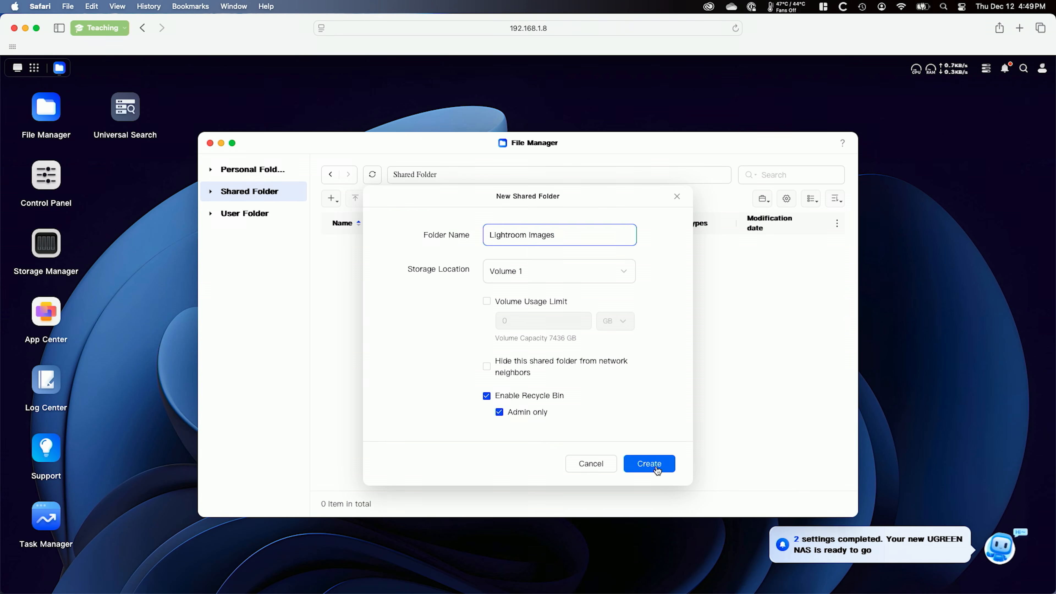
left_click(655, 463)
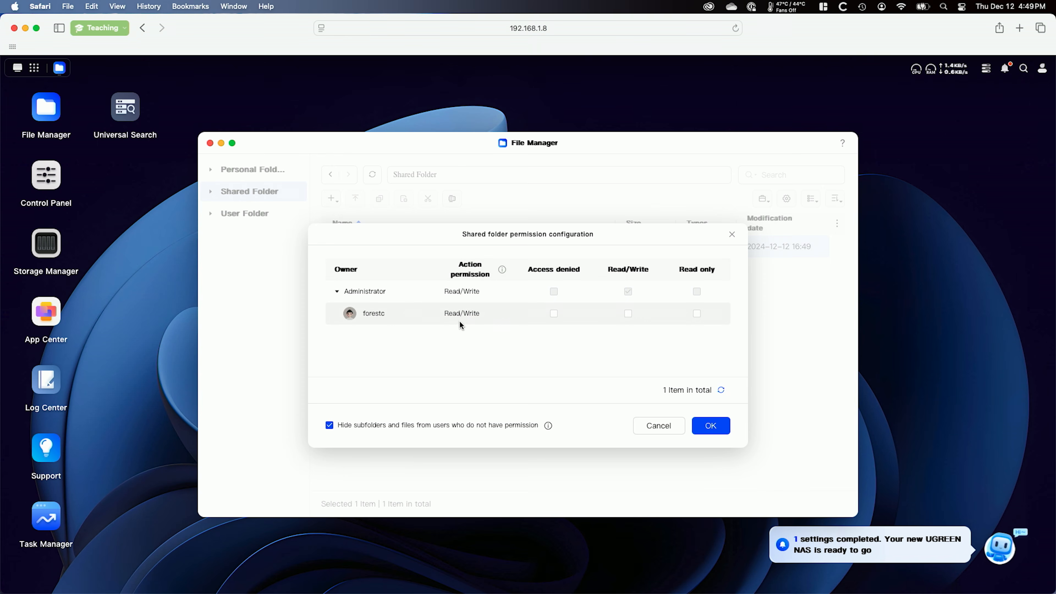
left_click(711, 426)
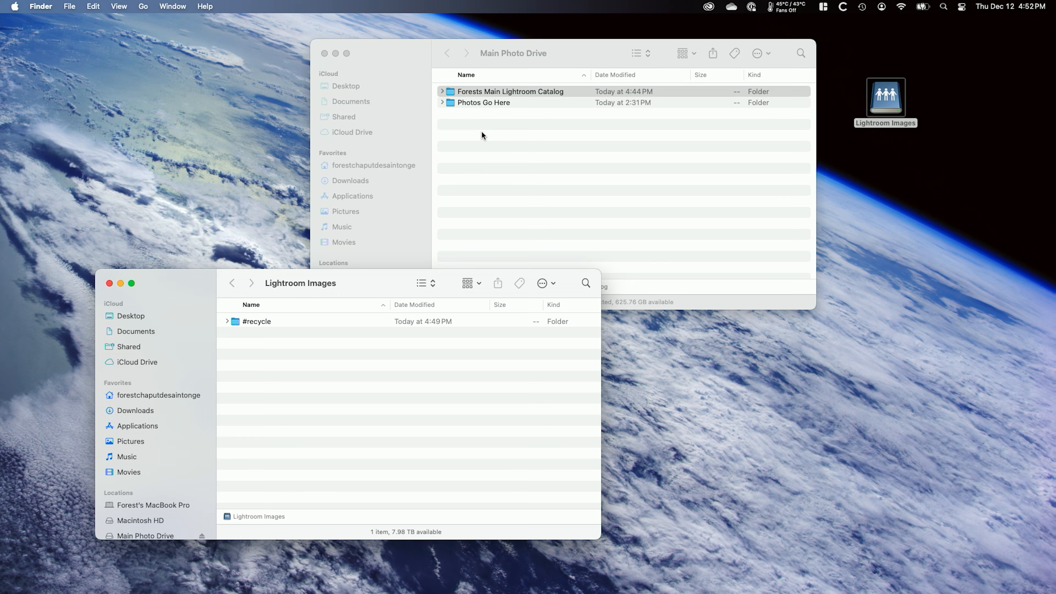
Step: Switch to Finder and examine the year folders inside Photos Go Here on the Main Photo Drive, returning to the drive's top level
left_click(481, 132)
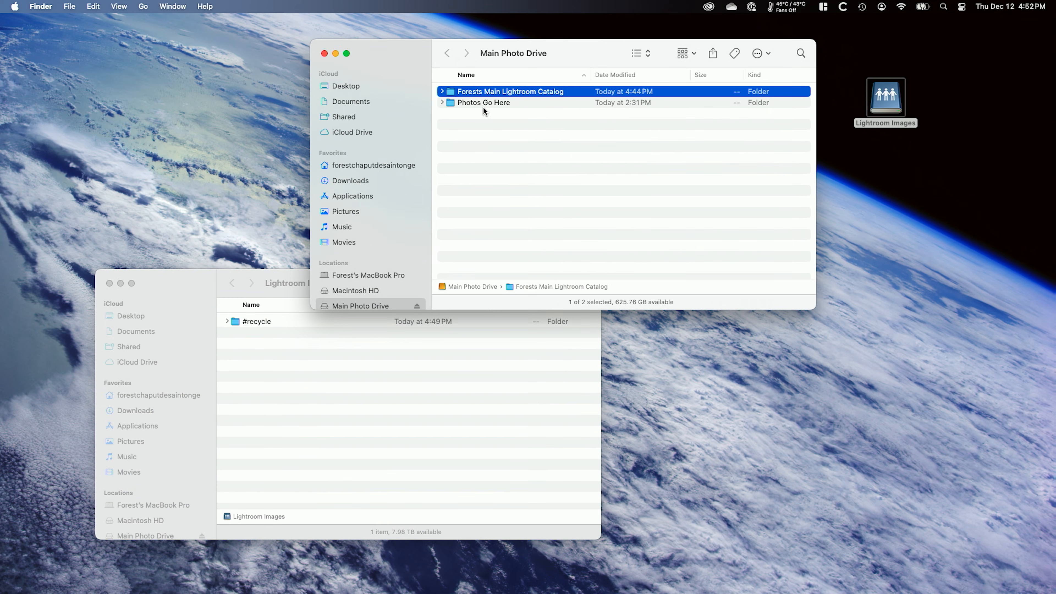
left_click_drag(519, 59, 534, 48)
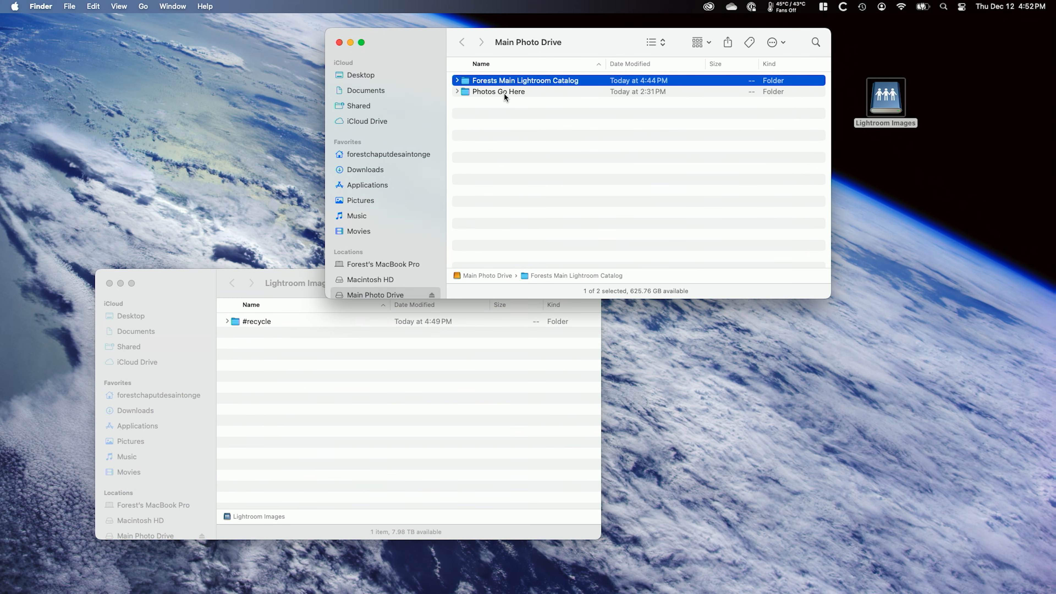
left_click(486, 92)
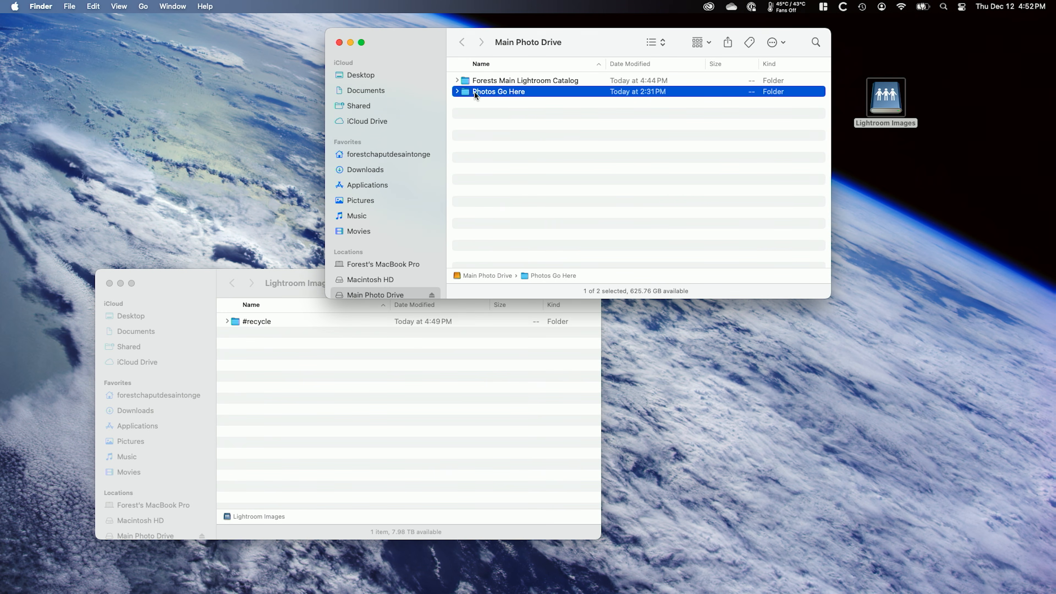
double_click(464, 91)
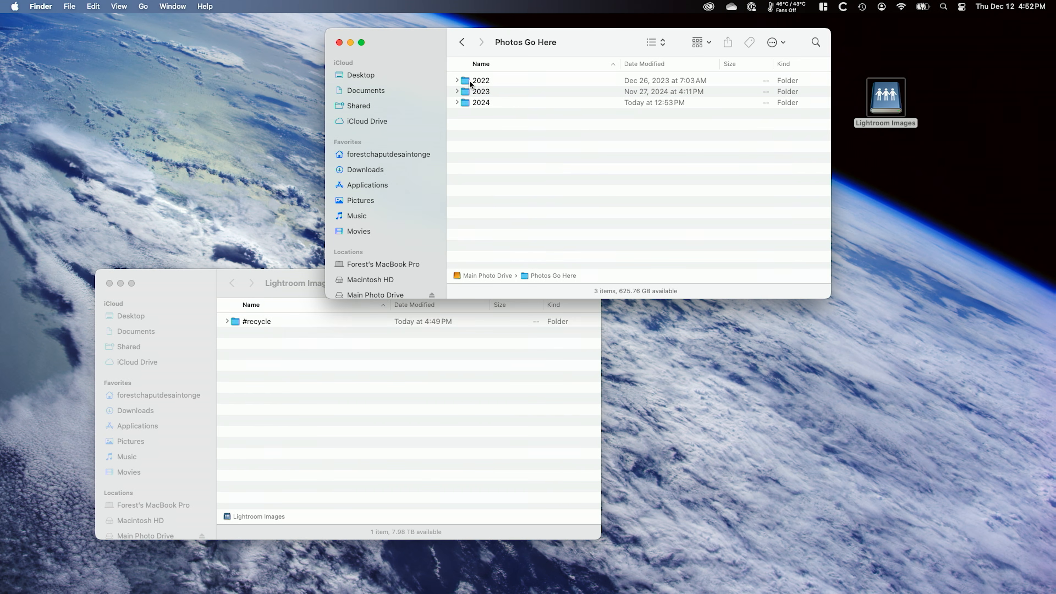
left_click(470, 102)
left_click(468, 89)
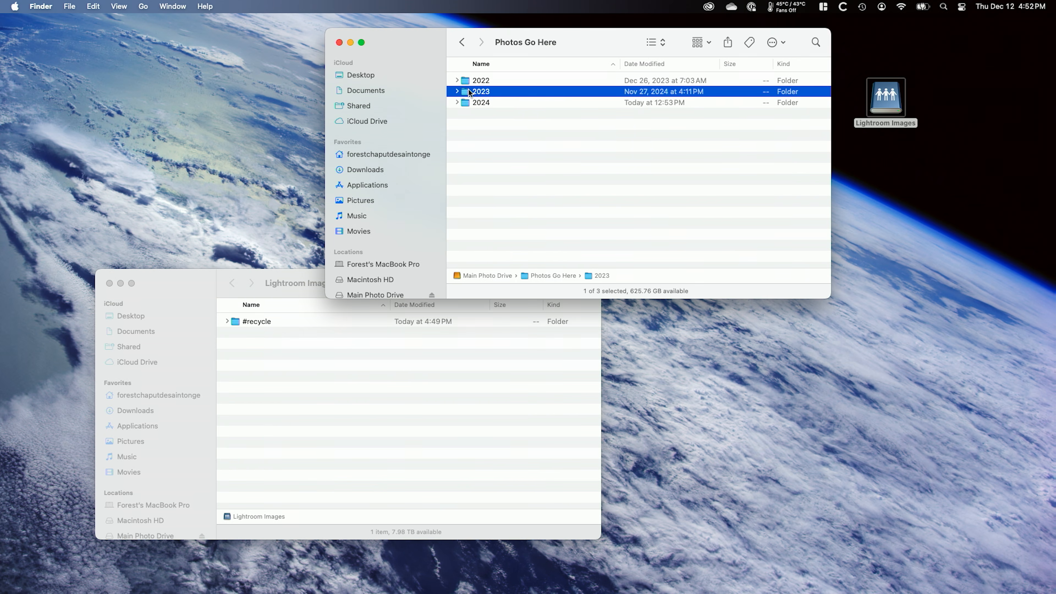
left_click(466, 80)
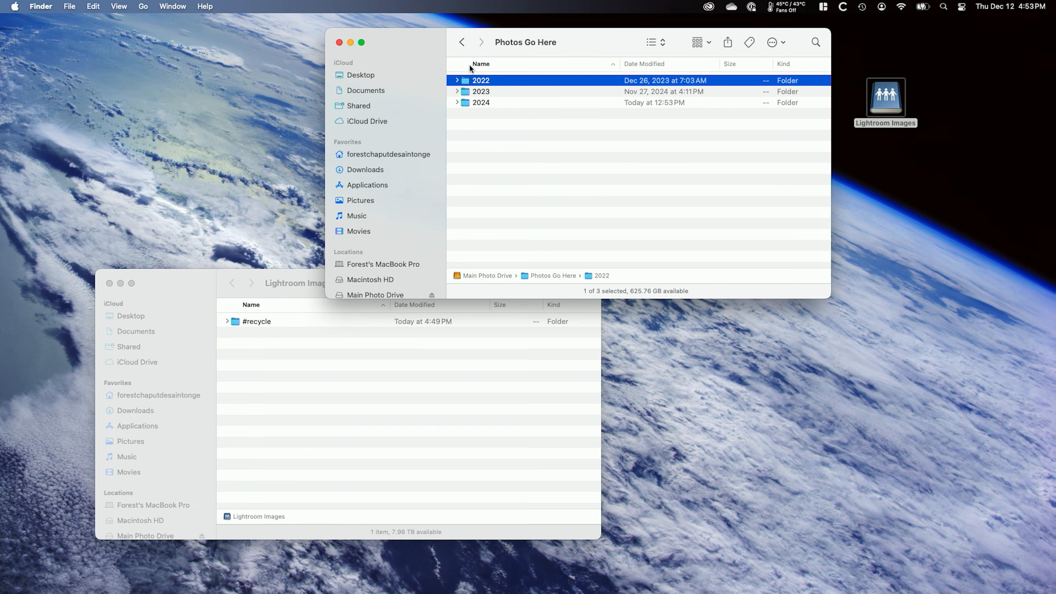
left_click(462, 42)
left_click(480, 91)
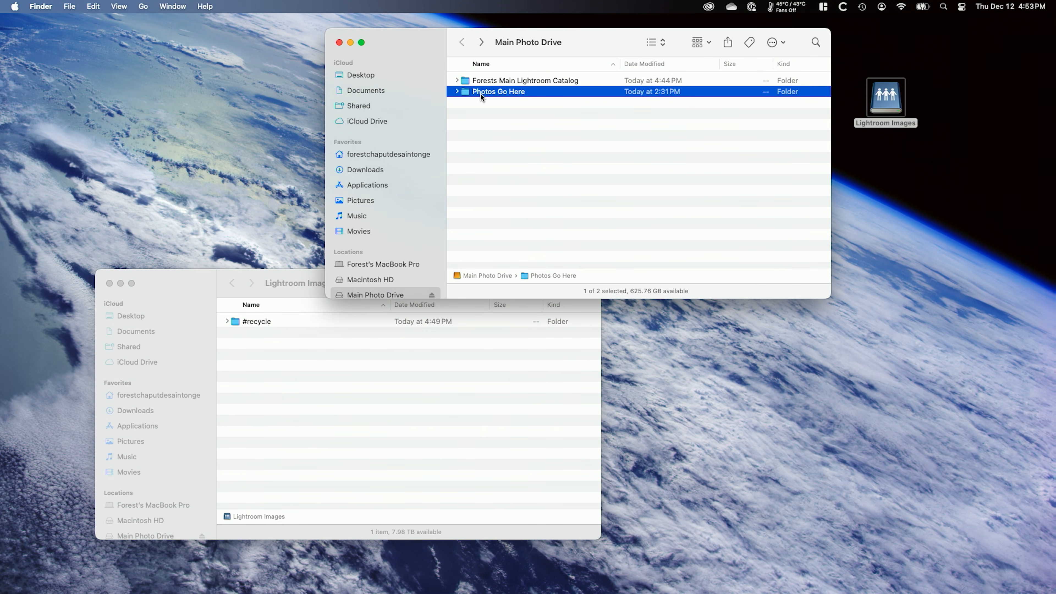
Step: Create a new folder named Photos Go Here in the Lightroom Images network share
left_click(352, 383)
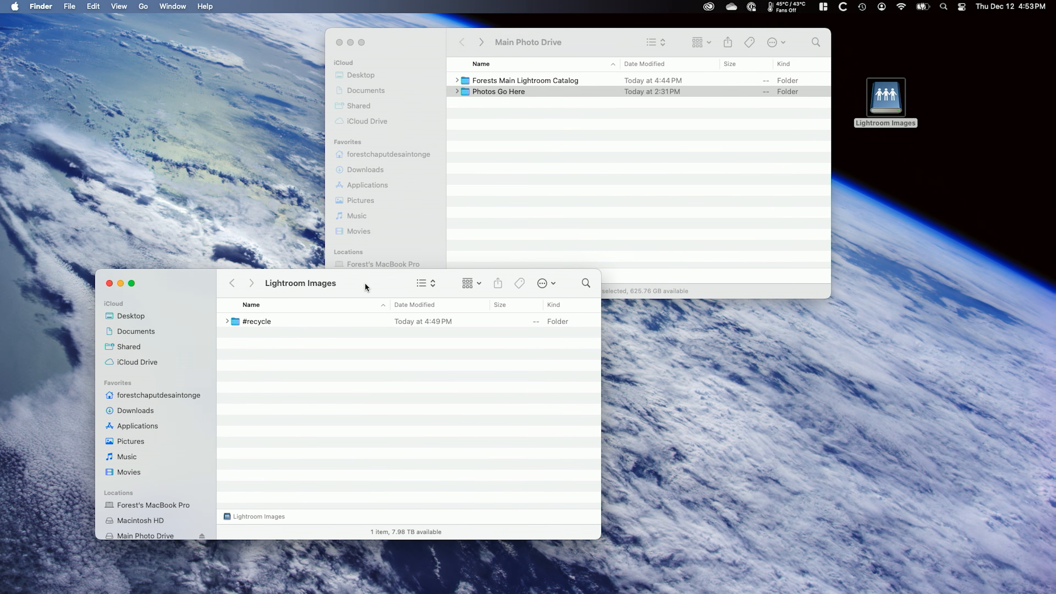
left_click_drag(364, 282, 349, 287)
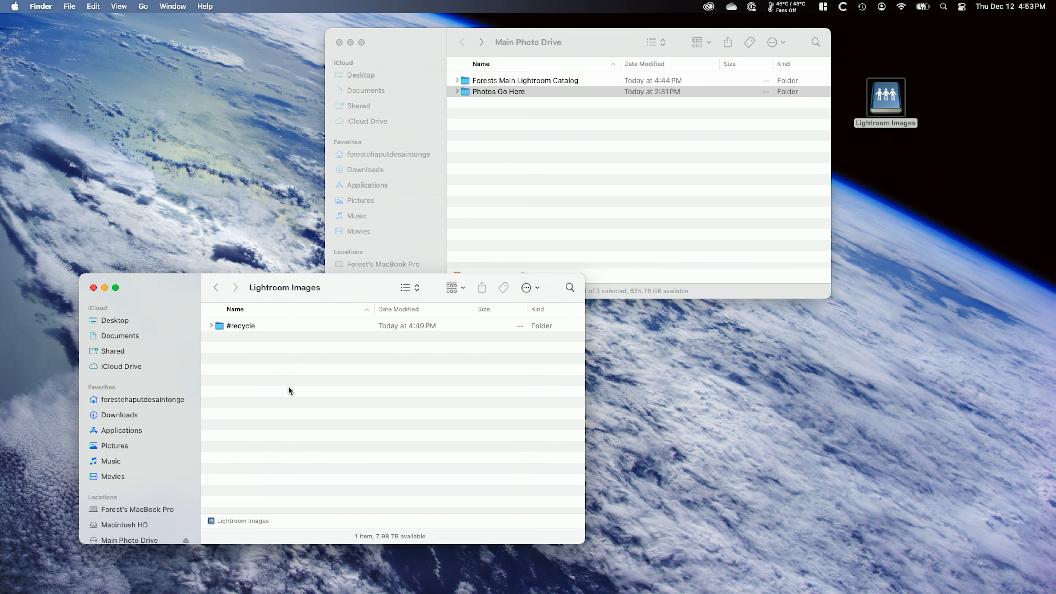
right_click(274, 425)
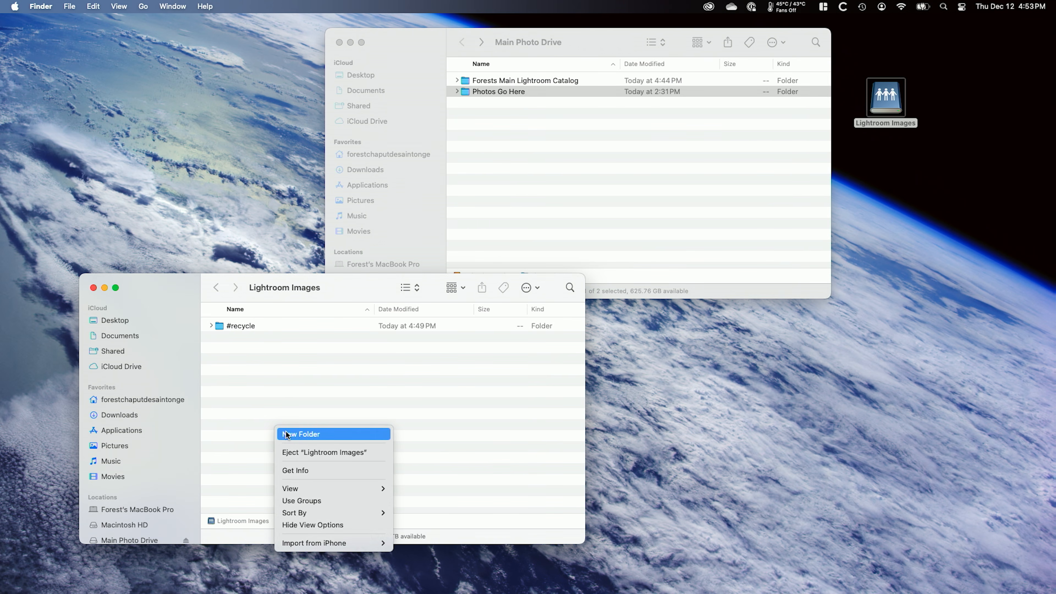
left_click(285, 433)
type("Phot")
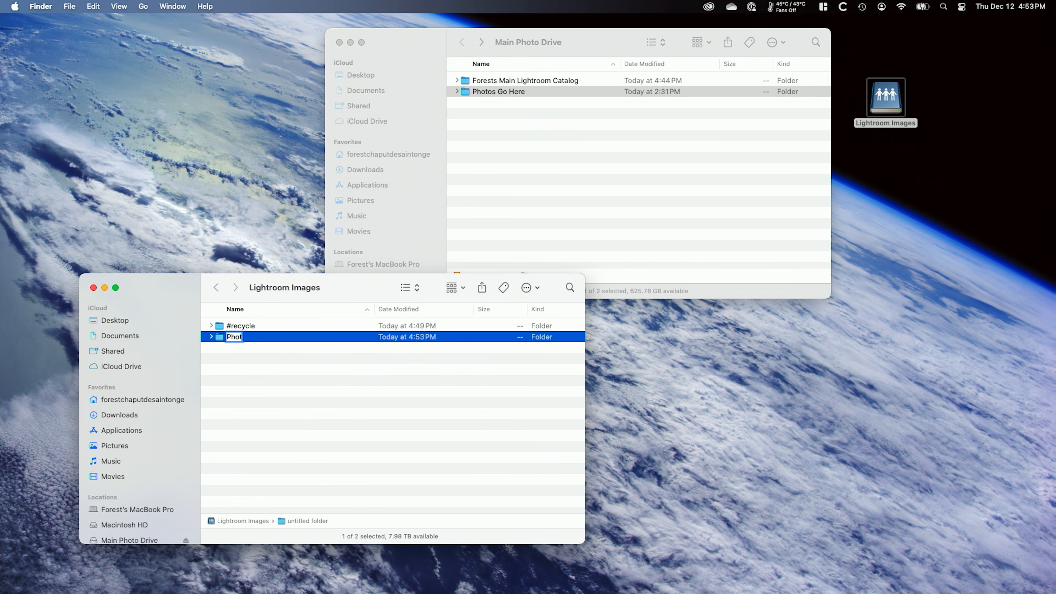
type("os Go Here")
key("Return")
Step: Copy the 2022 folder from Photos Go Here on the Main Photo Drive into the Photos Go Here folder on Lightroom Images
double_click(216, 337)
double_click(475, 93)
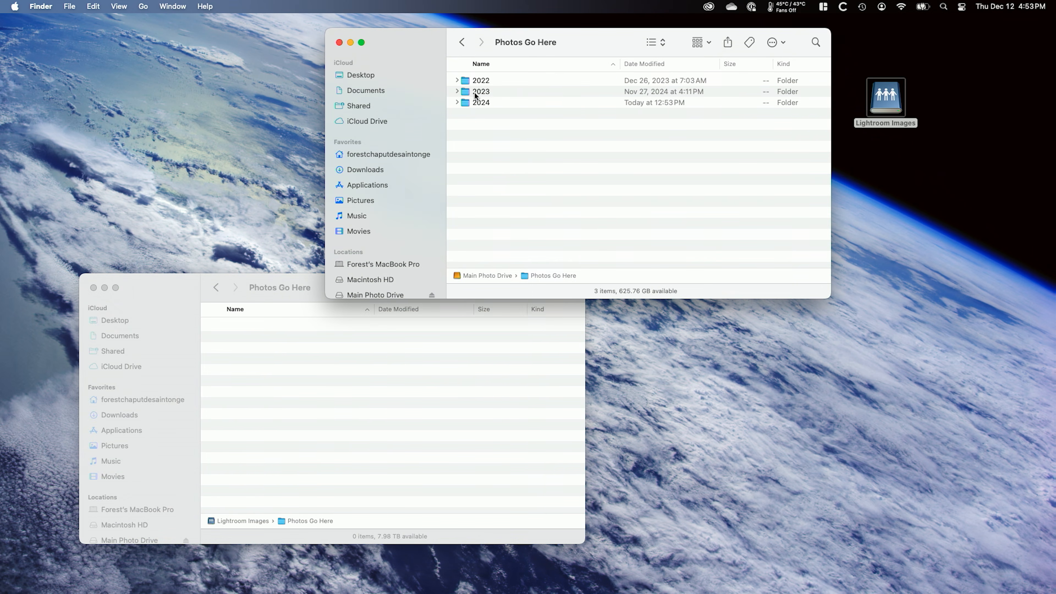
left_click(464, 80)
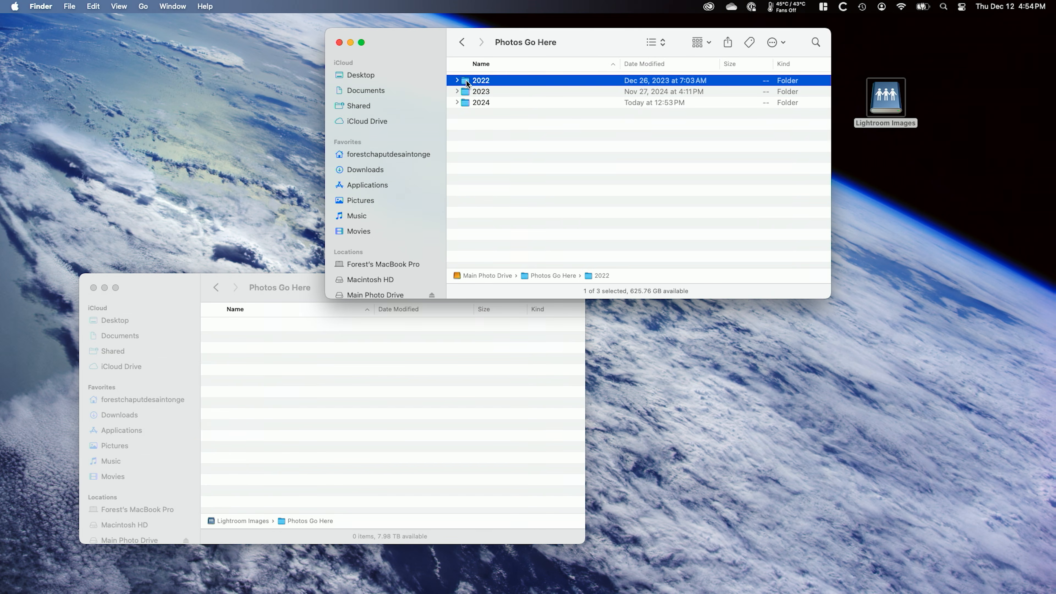
left_click_drag(542, 110, 373, 391)
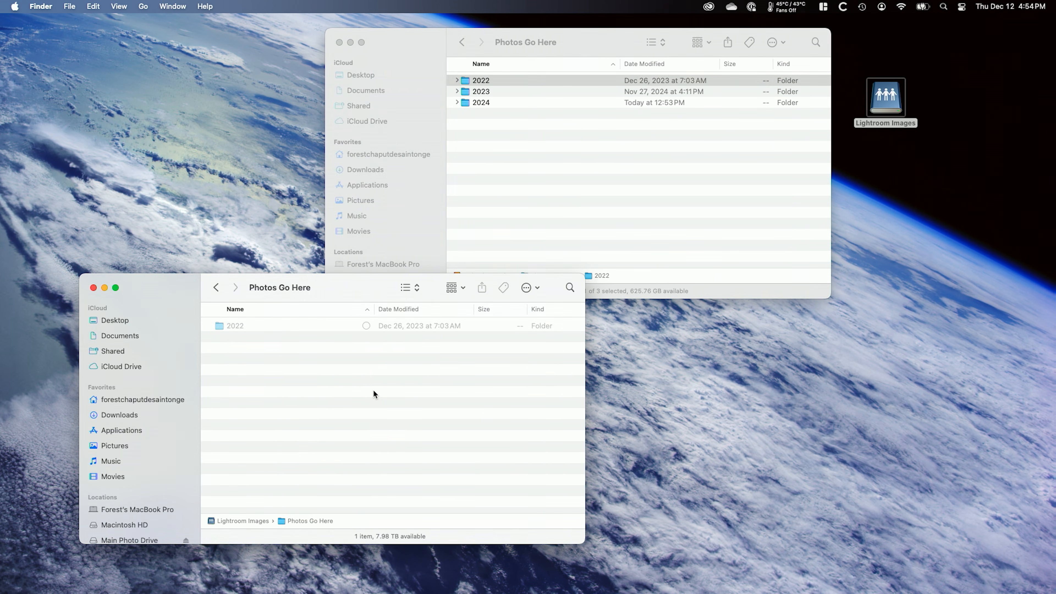